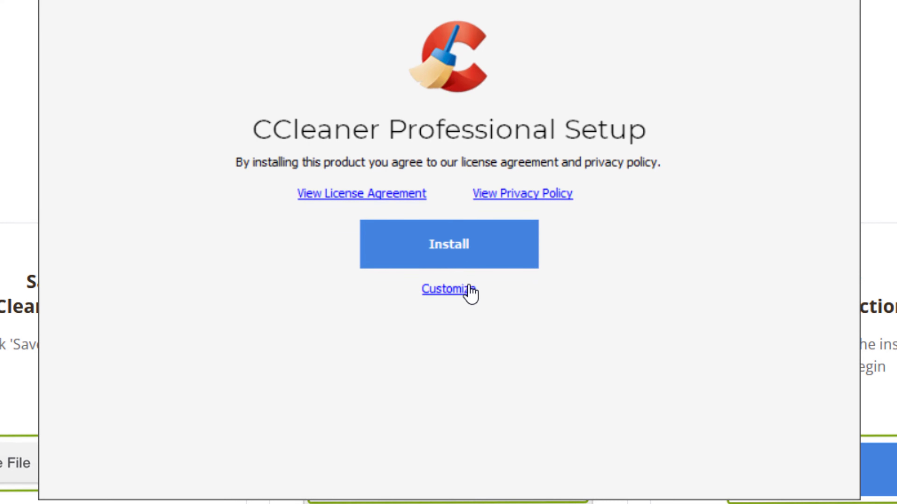
- Review the custom install options of the CCleaner Professional setup and return to the main setup page
{"action": "left_click", "coordinate": [453, 290]}
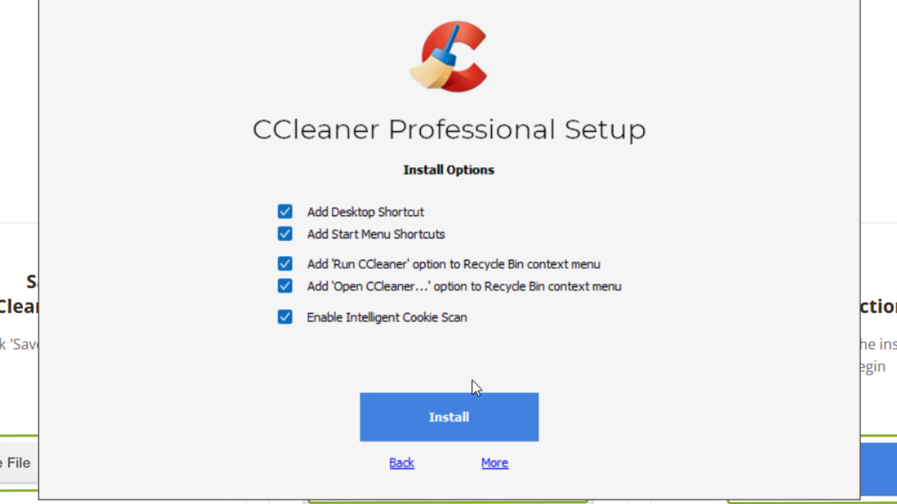
{"action": "left_click", "coordinate": [407, 470]}
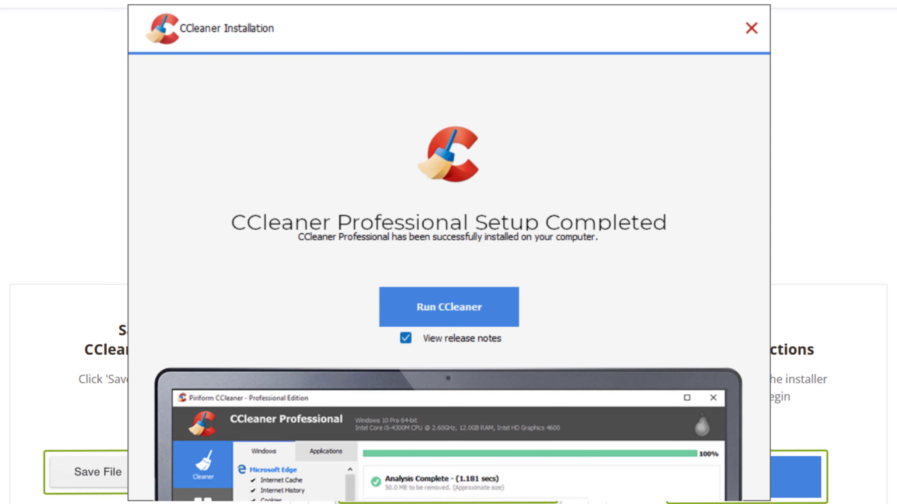
- Launch the newly installed CCleaner without viewing the release notes and start the Professional trial
{"action": "left_click", "coordinate": [427, 338]}
{"action": "left_click", "coordinate": [451, 313]}
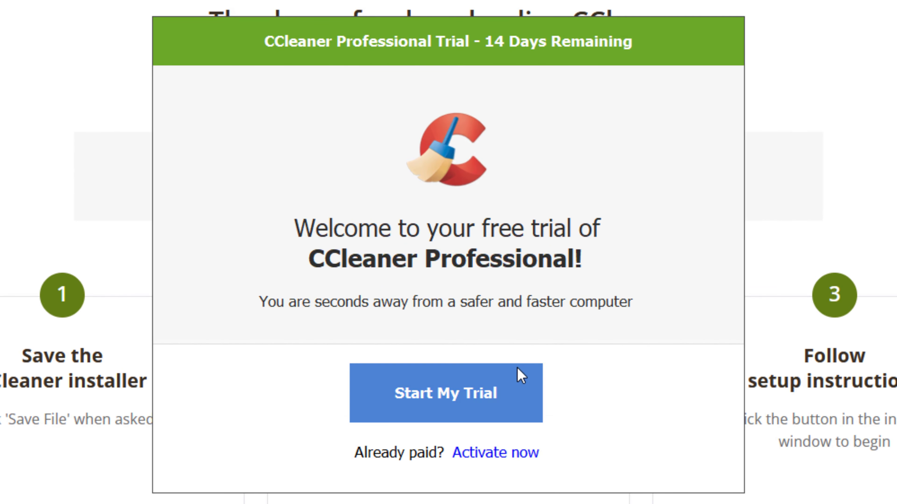
{"action": "left_click", "coordinate": [475, 398]}
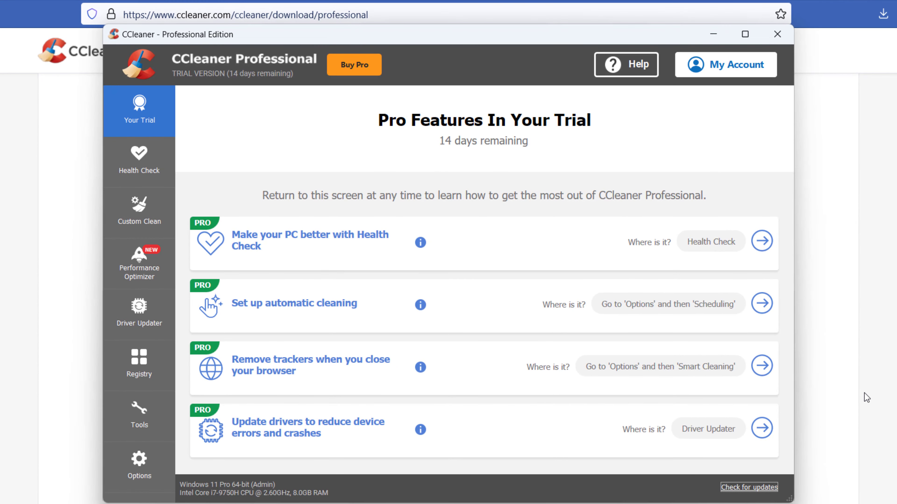
- Run a Health Check scan of the PC, closing the listed running programs, and fix all the issues found
{"action": "left_click", "coordinate": [762, 242]}
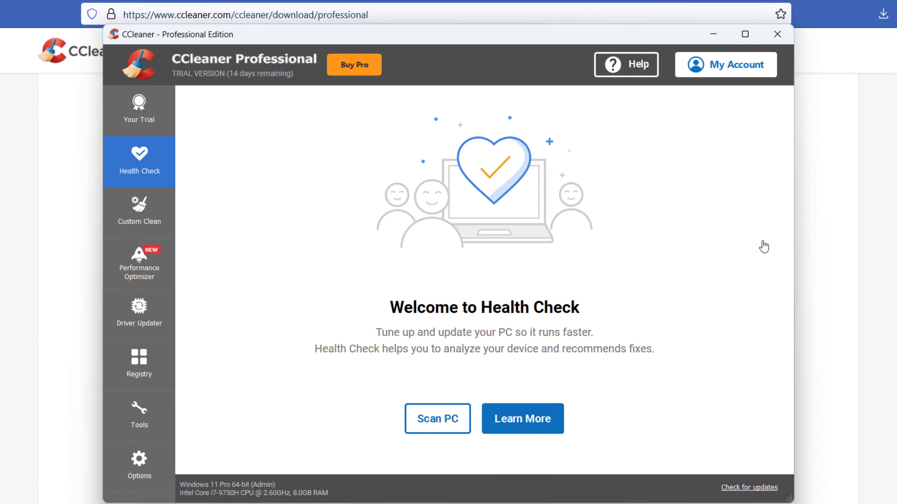
{"action": "left_click", "coordinate": [452, 437]}
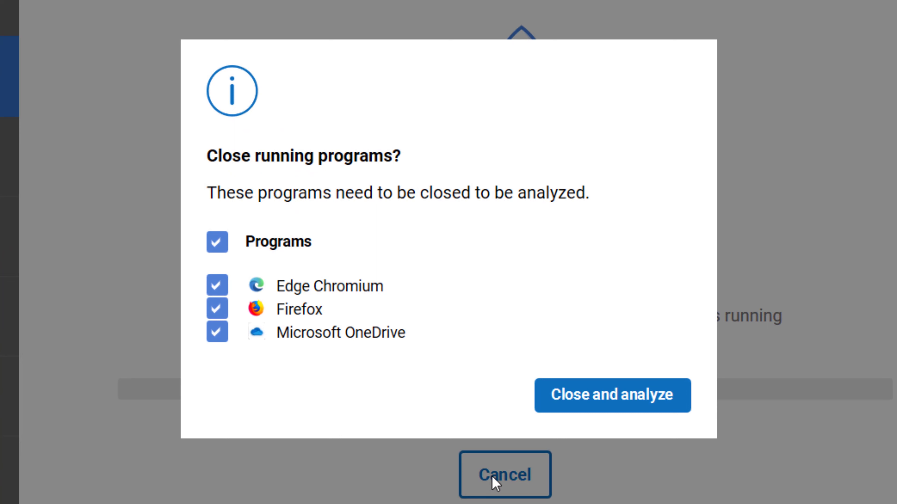
{"action": "left_click", "coordinate": [562, 406]}
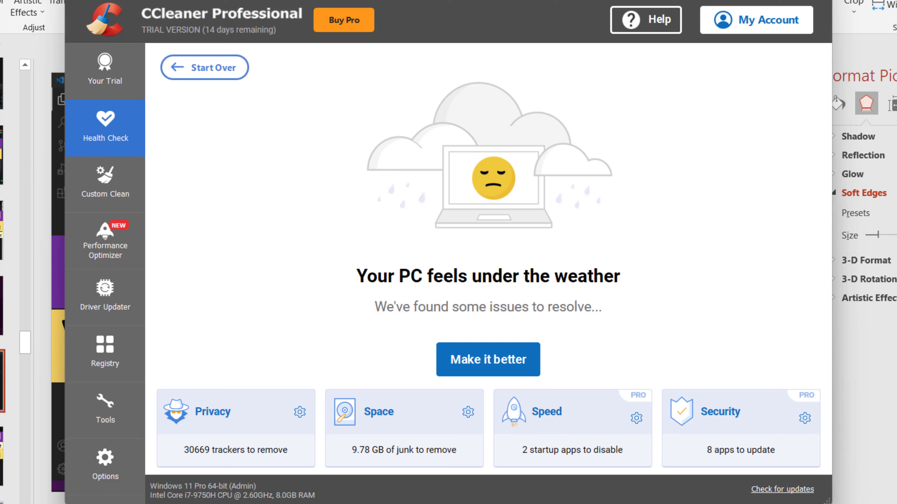
{"action": "left_click", "coordinate": [507, 361]}
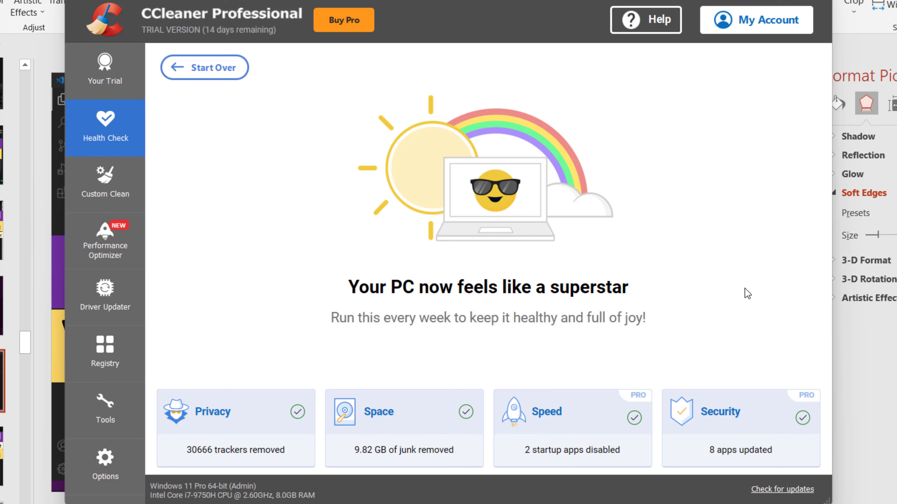
- Go through the Performance Optimizer introduction and scan for programs that slow down the PC
{"action": "left_click", "coordinate": [115, 251]}
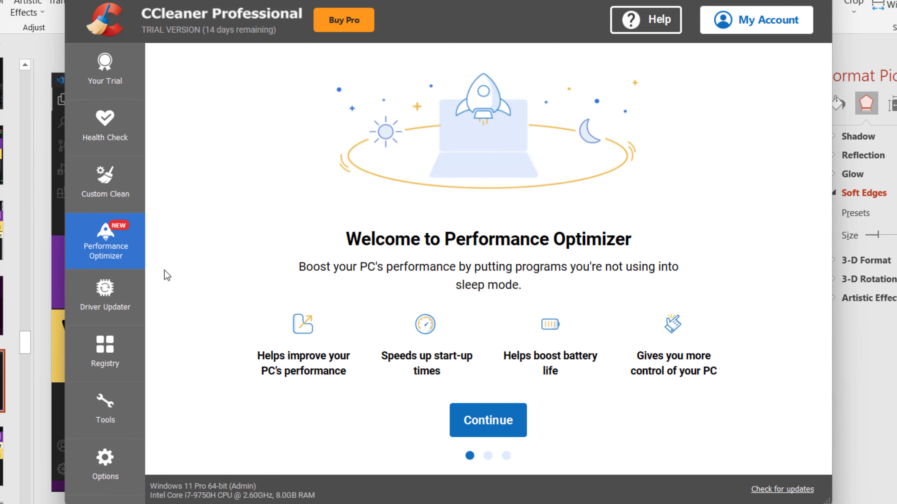
{"action": "left_click", "coordinate": [491, 419]}
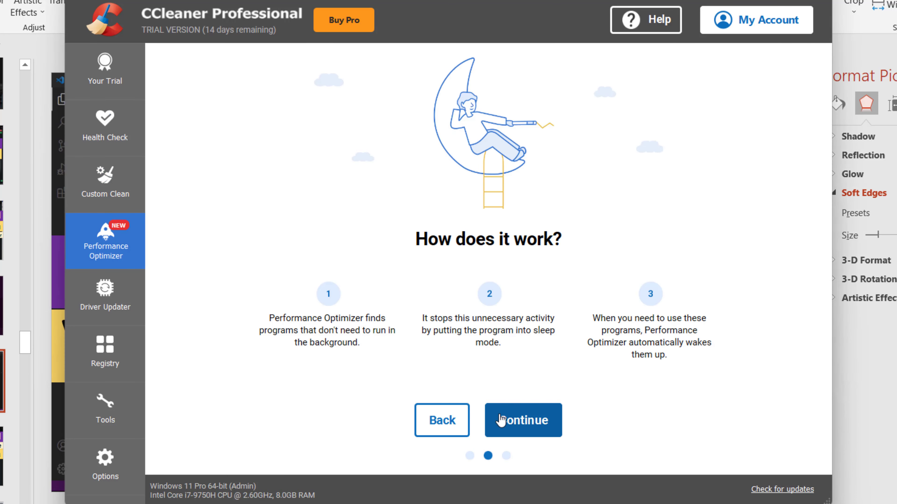
{"action": "left_click", "coordinate": [536, 424]}
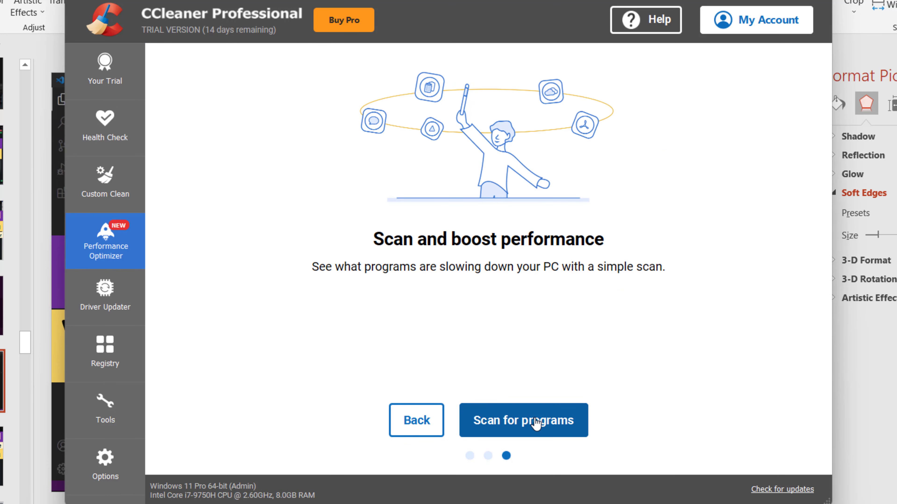
{"action": "left_click", "coordinate": [557, 421]}
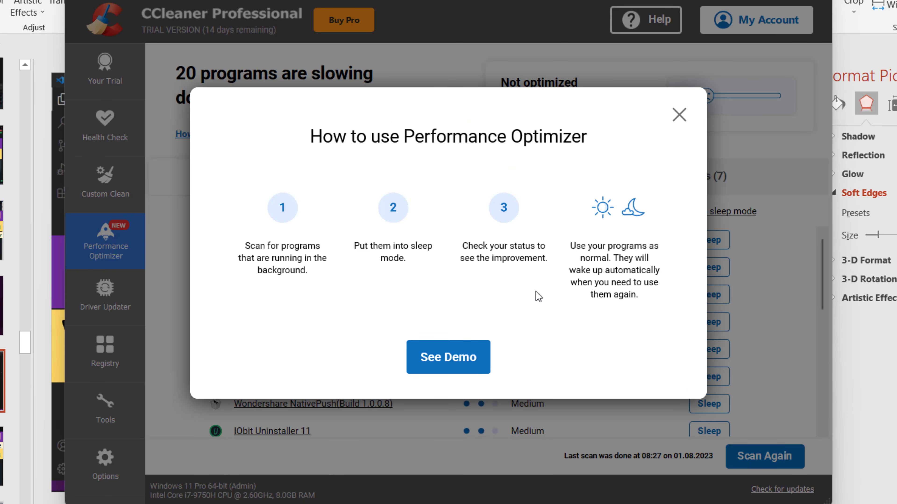
- View the Performance Optimizer demo through to its end and close it
{"action": "left_click", "coordinate": [449, 357]}
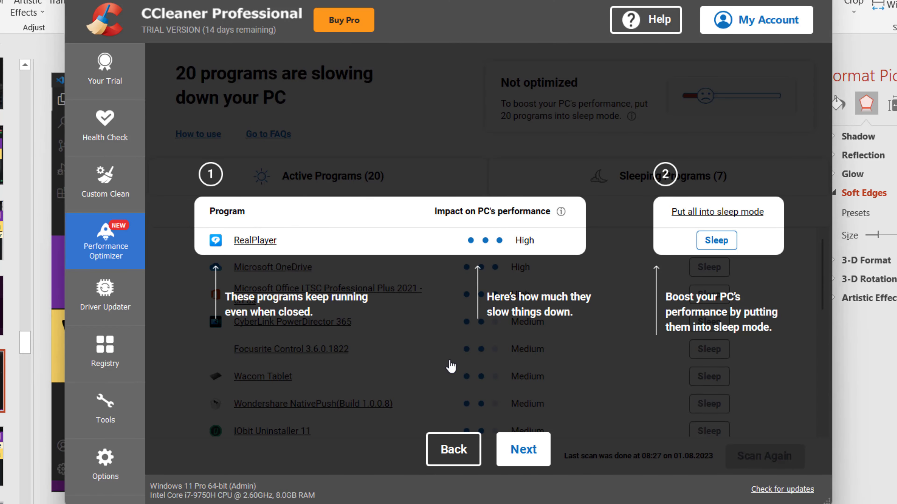
{"action": "left_click", "coordinate": [529, 455]}
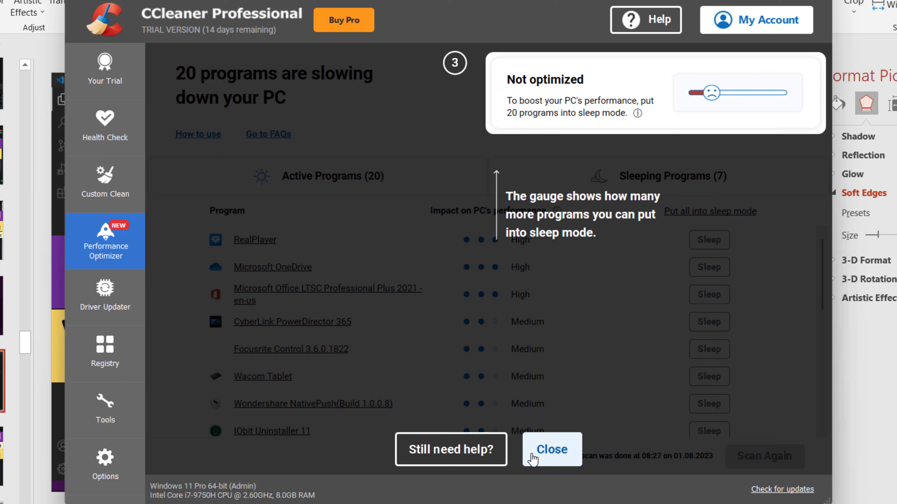
{"action": "left_click", "coordinate": [533, 456]}
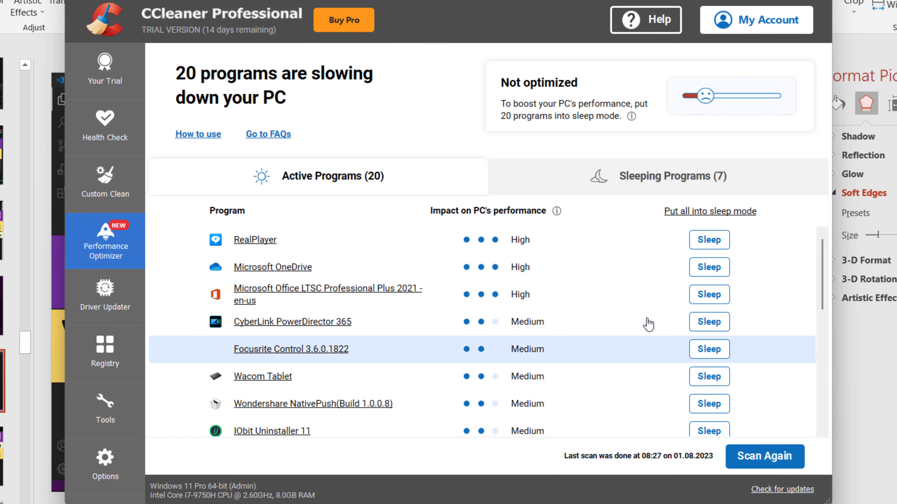
- Put RealPlayer, Microsoft OneDrive and several more active programs into sleep mode
{"action": "left_click", "coordinate": [717, 250]}
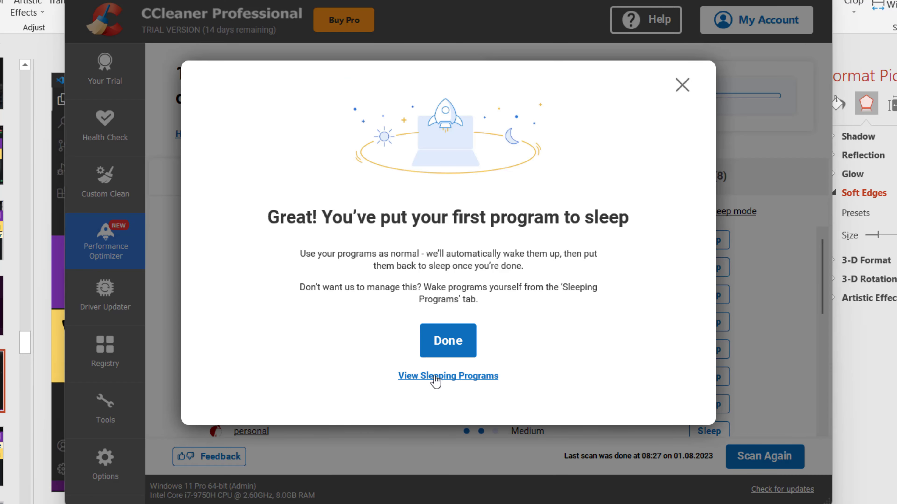
{"action": "left_click", "coordinate": [425, 345]}
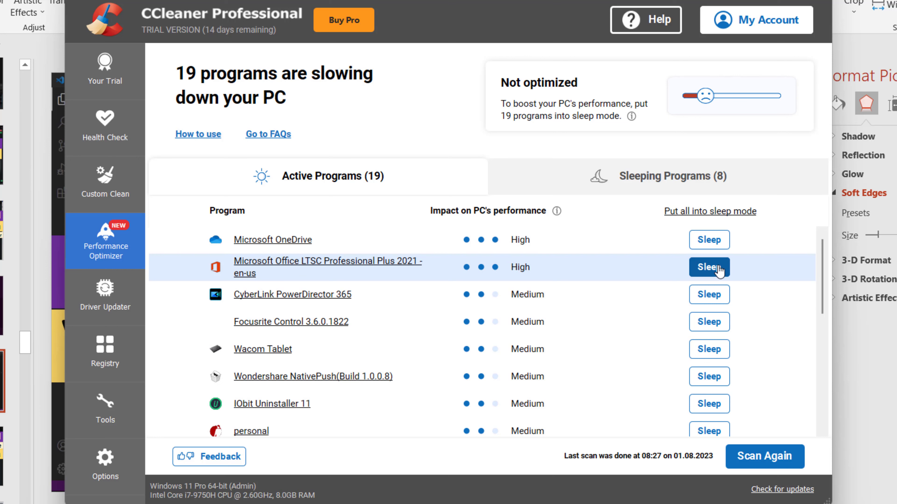
{"action": "left_click", "coordinate": [722, 243]}
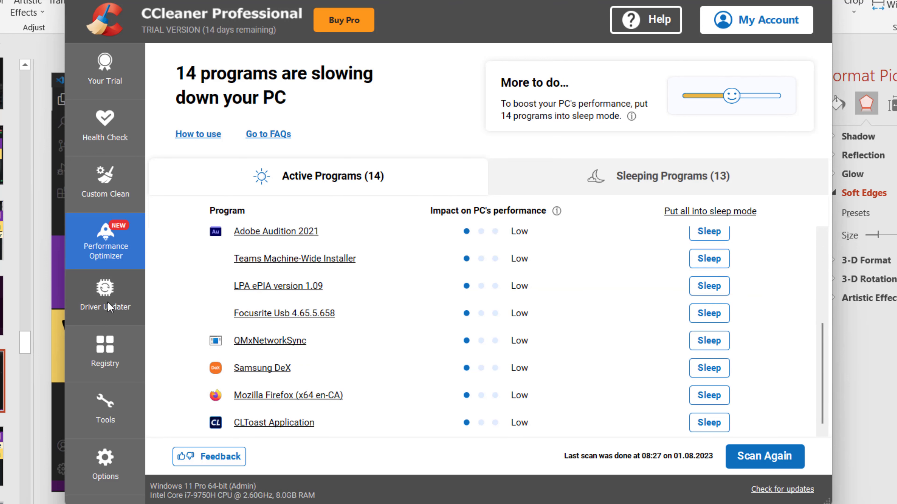
- Scan the registry for issues in all categories and fix all selected issues without backing up the registry
{"action": "left_click", "coordinate": [96, 300]}
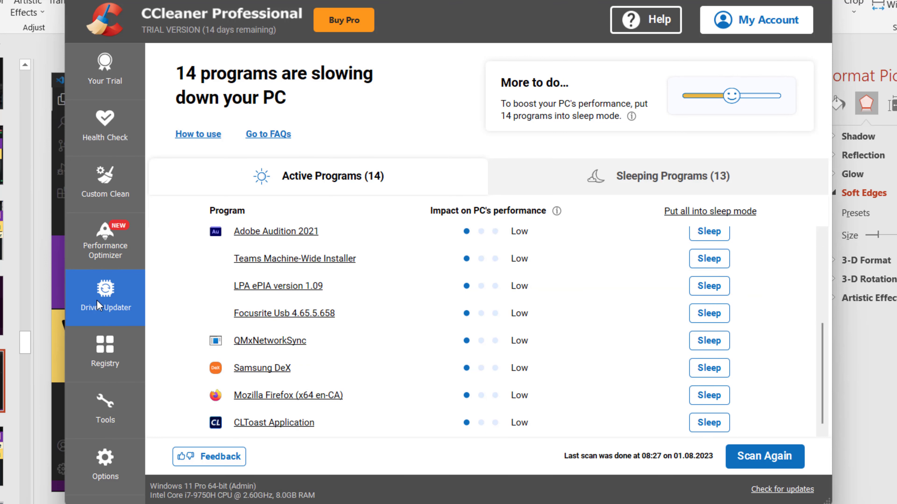
{"action": "left_click", "coordinate": [103, 350]}
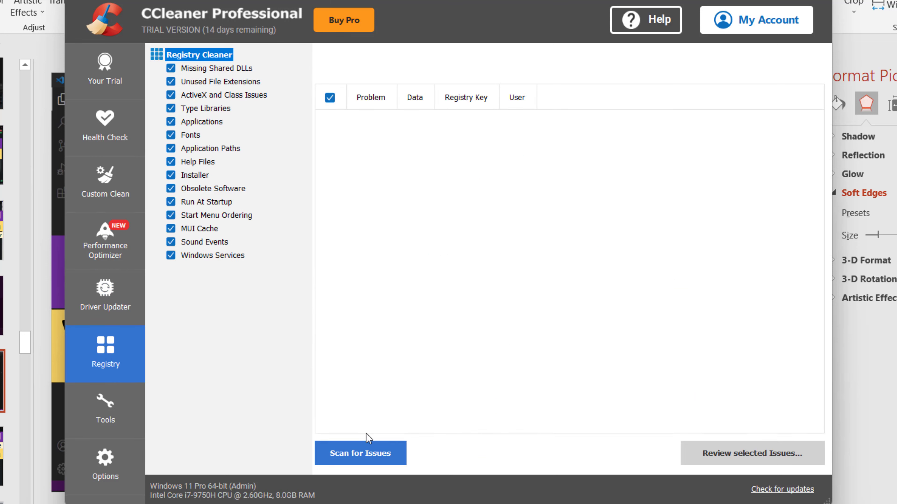
{"action": "left_click", "coordinate": [374, 453]}
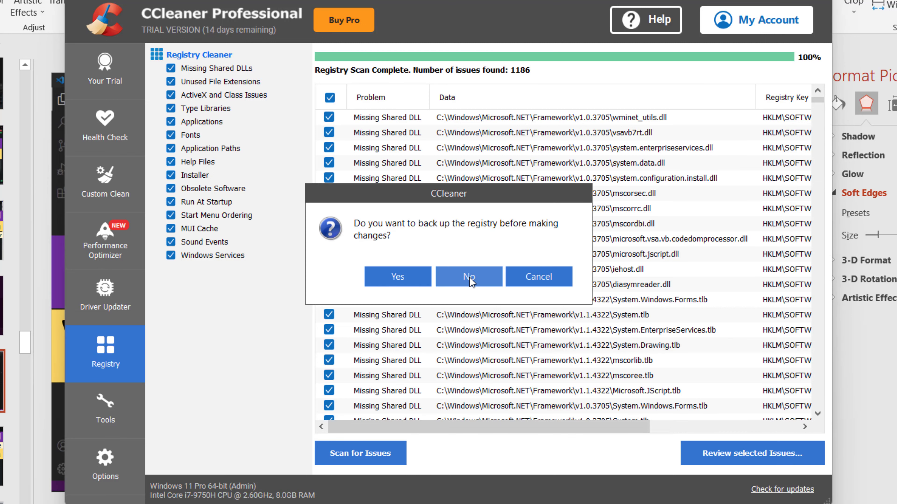
{"action": "left_click", "coordinate": [469, 277]}
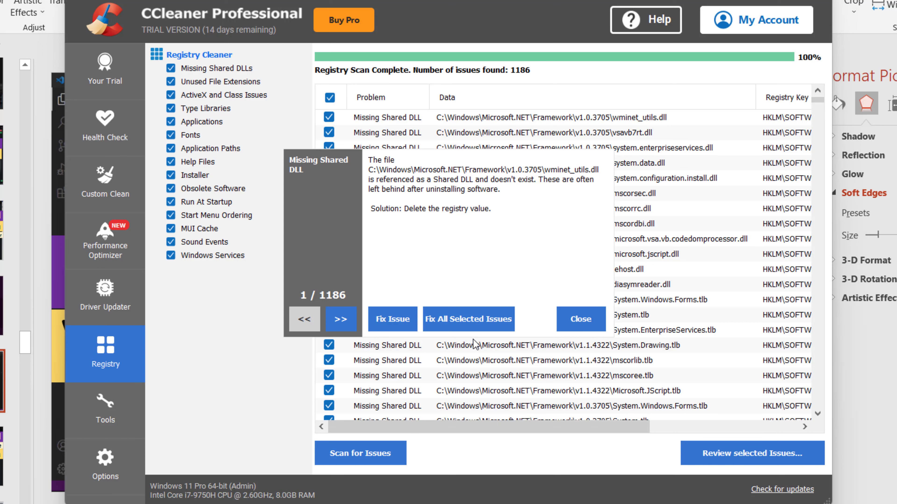
{"action": "left_click", "coordinate": [472, 321]}
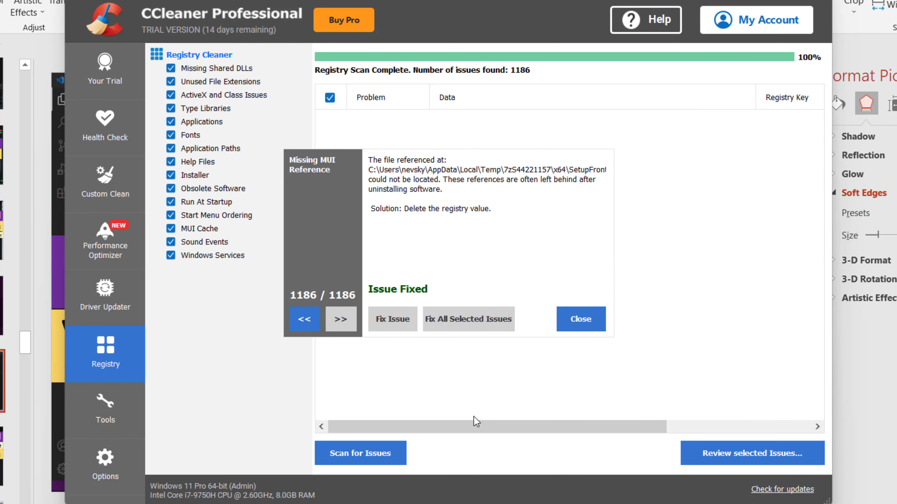
{"action": "left_click", "coordinate": [579, 320]}
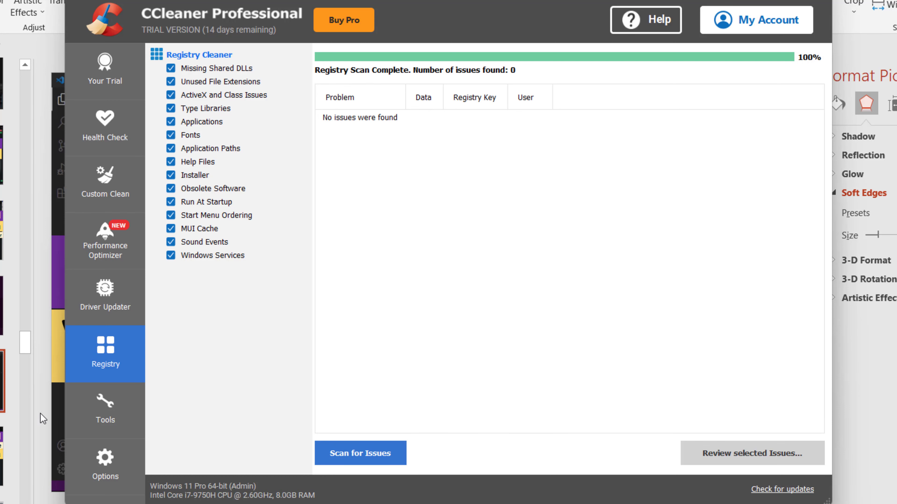
- Look over the uninstall list among the tools and the About page of the program options
{"action": "left_click", "coordinate": [96, 412]}
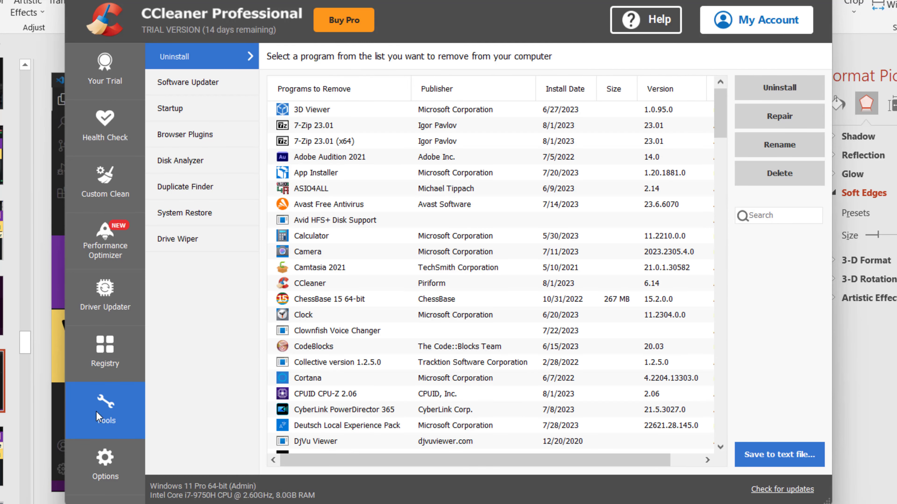
{"action": "left_click", "coordinate": [110, 463]}
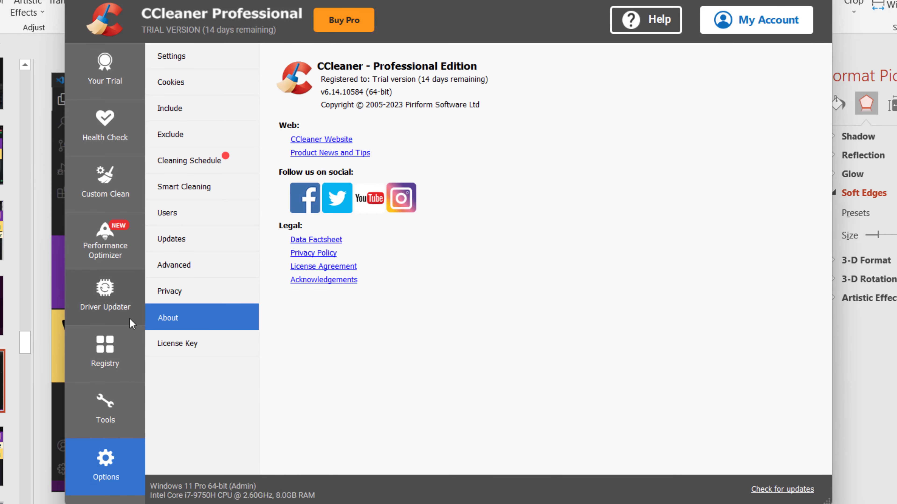
{"action": "left_click", "coordinate": [120, 229]}
- Analyze the PC with Custom Clean using the preselected items and run the cleaner, agreeing to delete the files
{"action": "left_click", "coordinate": [110, 179]}
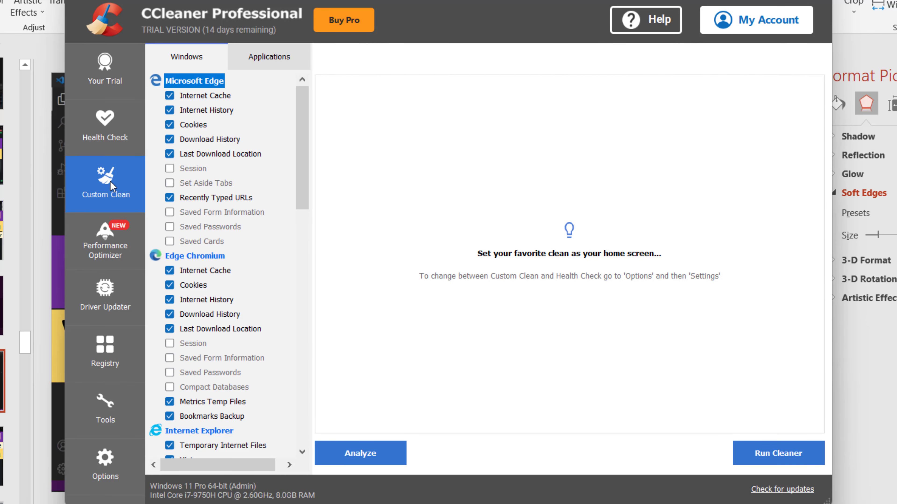
{"action": "left_click", "coordinate": [372, 447]}
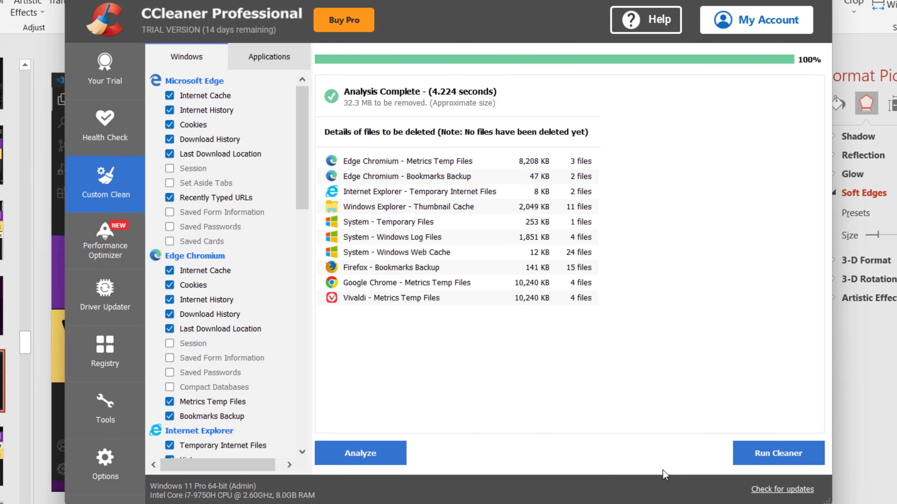
{"action": "left_click", "coordinate": [772, 455]}
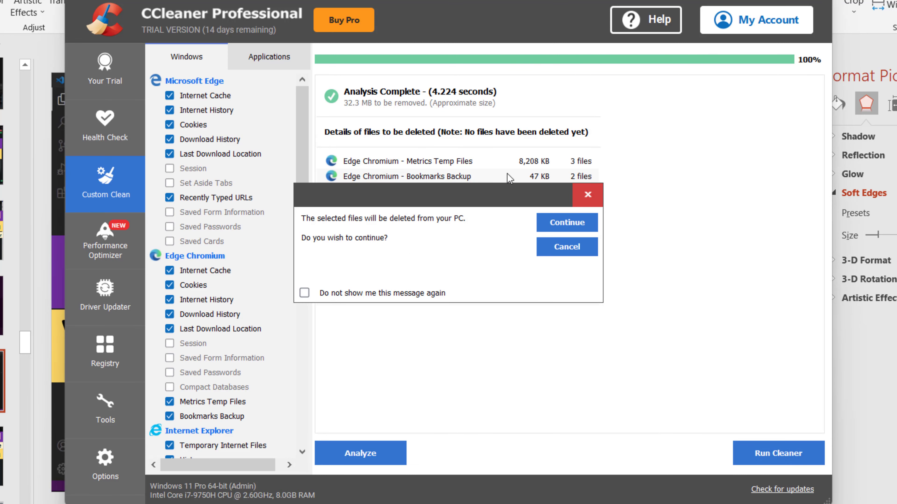
{"action": "left_click_drag", "start_coordinate": [509, 196], "coordinate": [592, 237]}
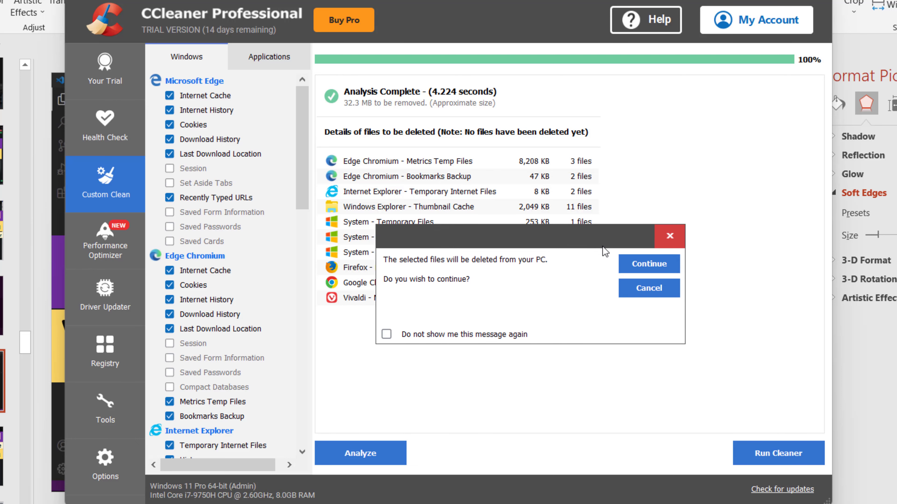
{"action": "left_click", "coordinate": [642, 267]}
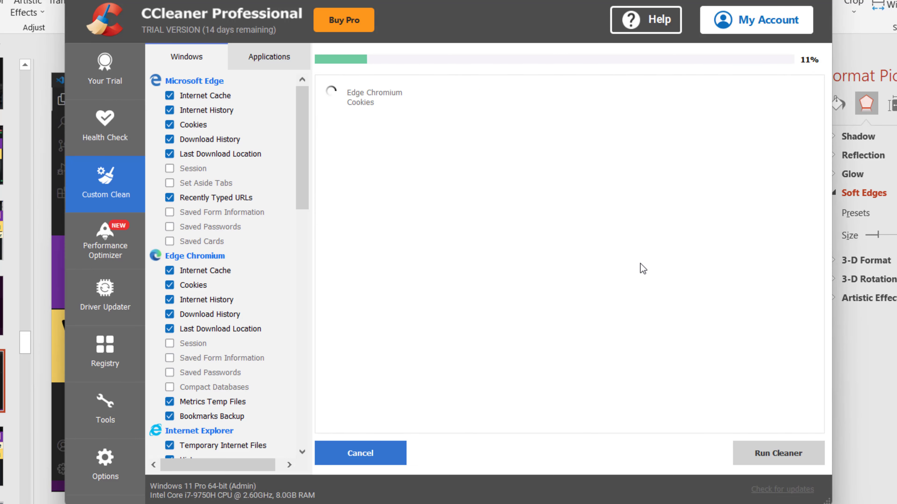